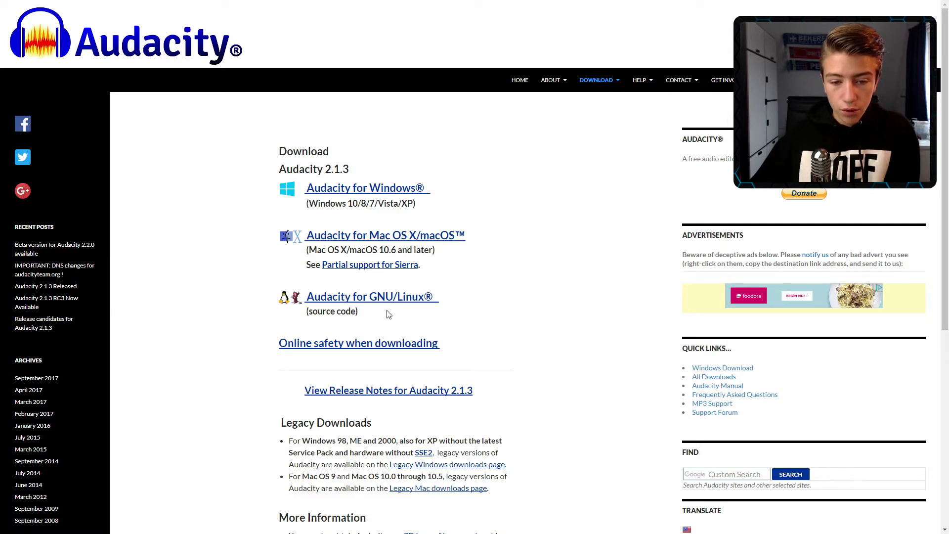
# Step: Download the Audacity 2.1.3 installer for Windows, keep the downloaded file audacity-win-2.1.3.exe and run it with permission to make changes
pyautogui.click(340, 189)
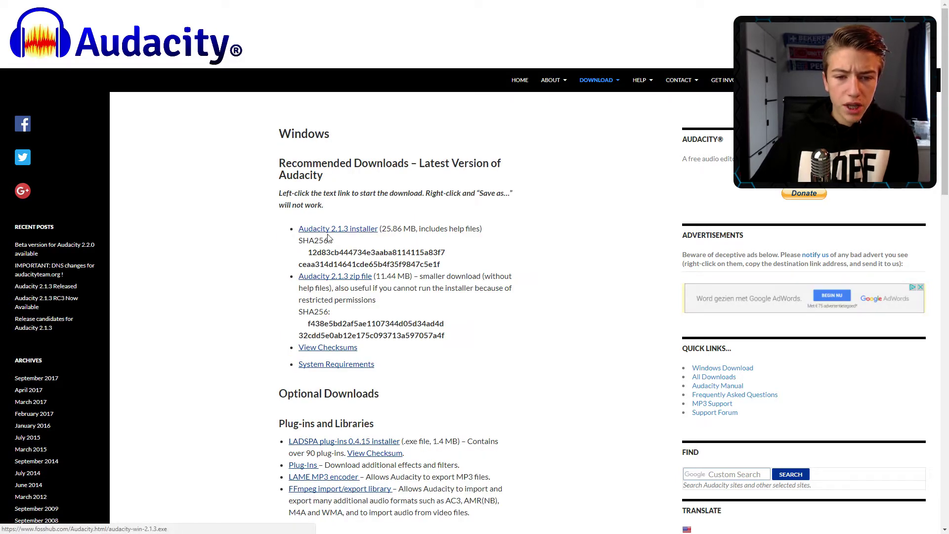
pyautogui.click(356, 233)
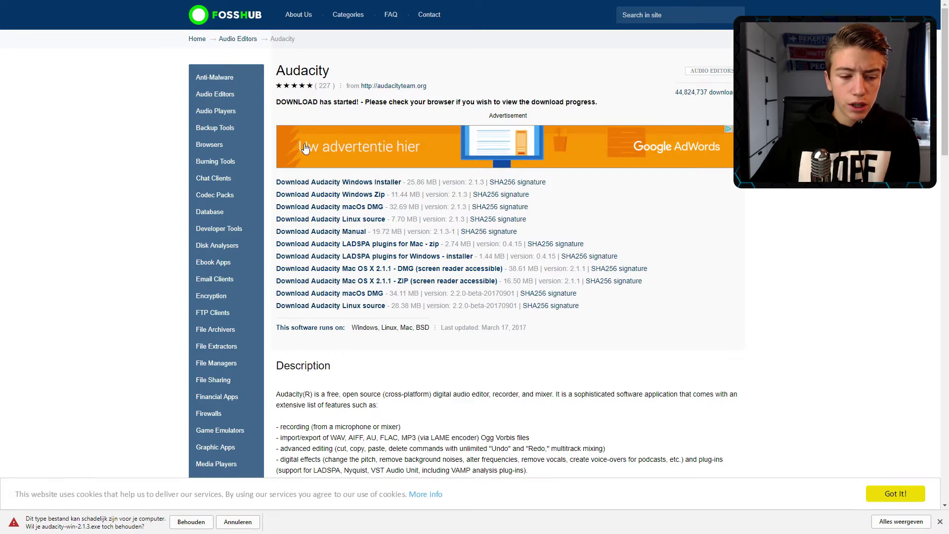
pyautogui.click(179, 525)
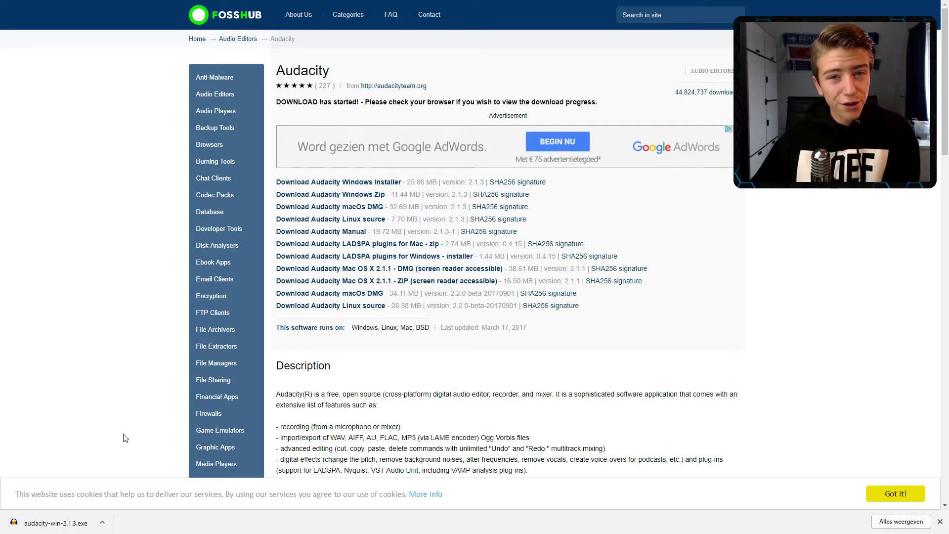
pyautogui.click(57, 523)
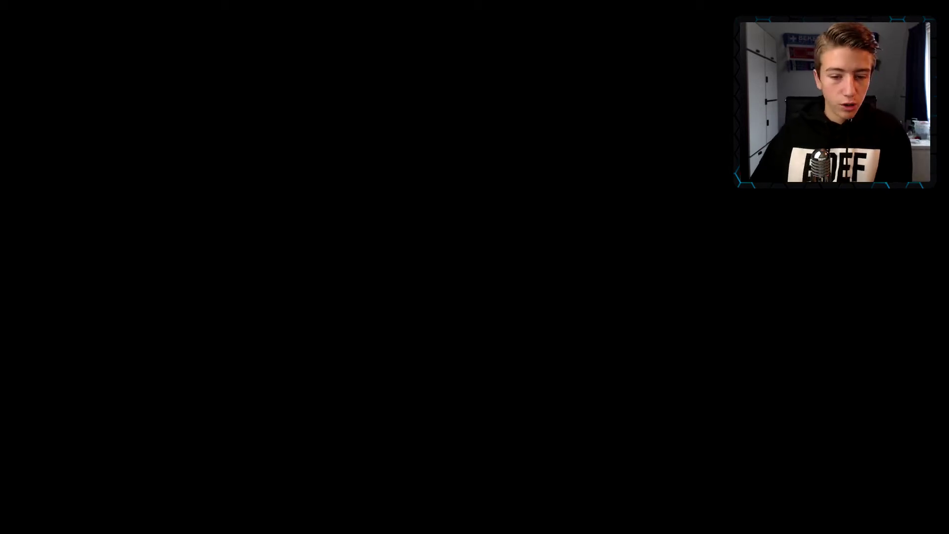
pyautogui.click(412, 324)
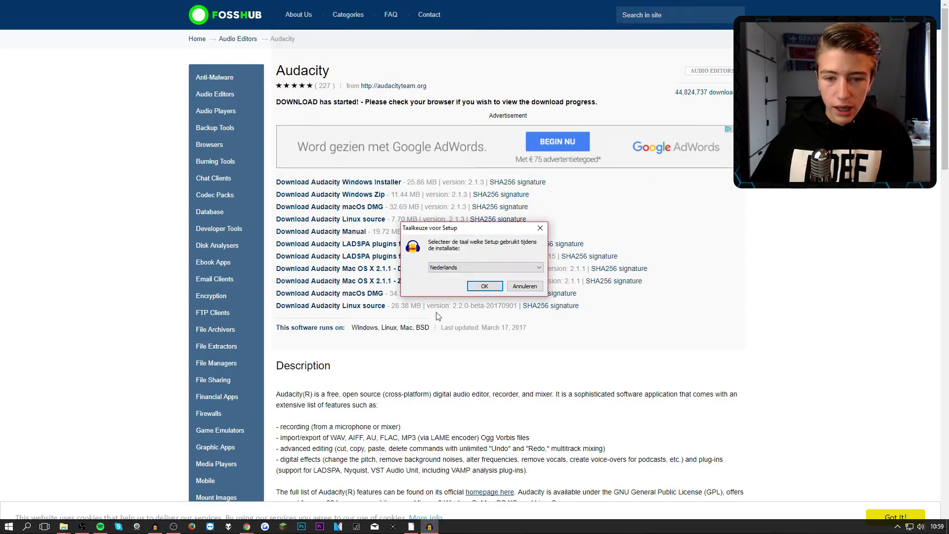
# Step: Try to install Audacity in Dutch to the existing folder C:\Program Files (x86)\Audacity with a desktop shortcut, cancelling the setup before files are installed
pyautogui.click(484, 287)
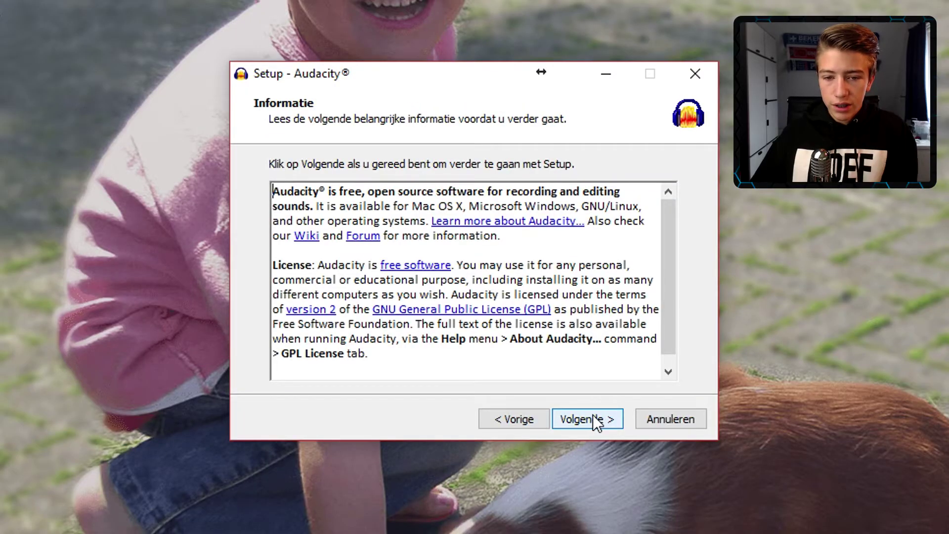
pyautogui.click(586, 417)
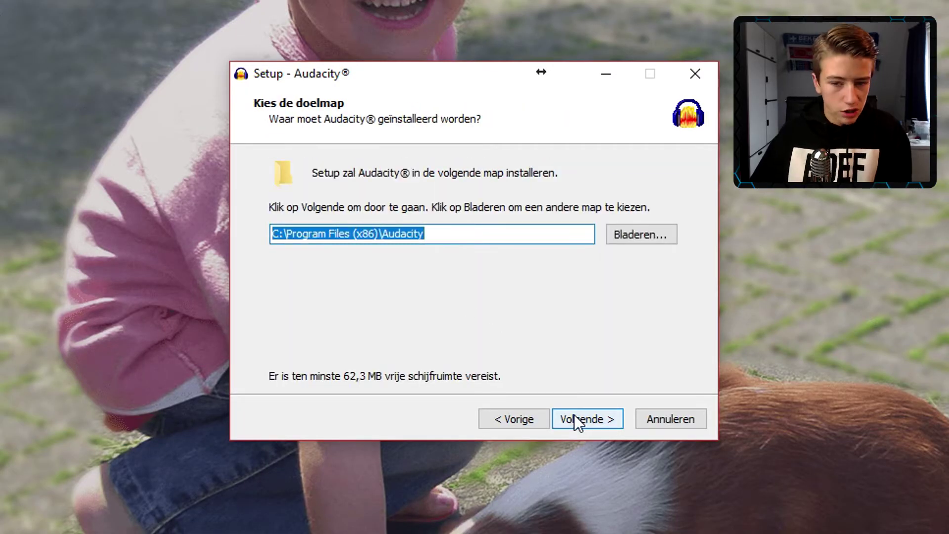
pyautogui.click(575, 418)
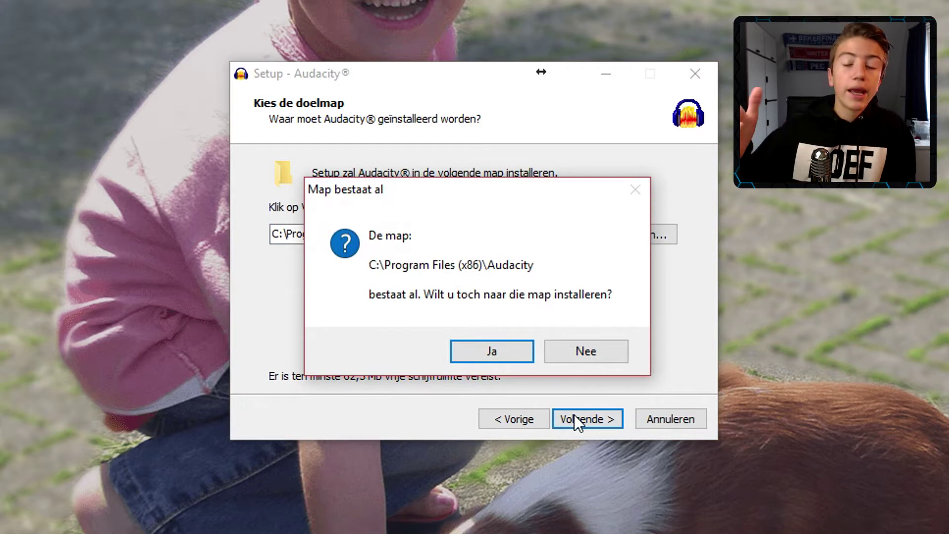
pyautogui.click(469, 346)
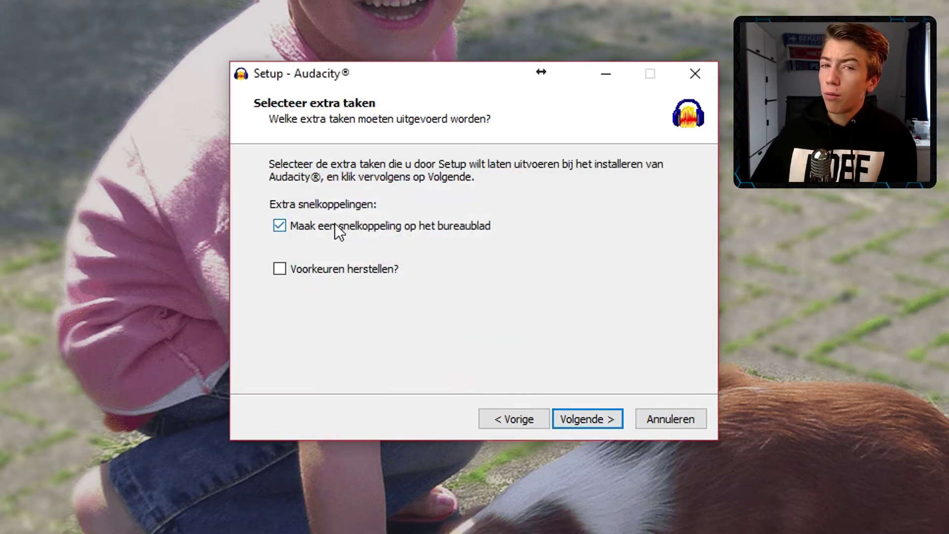
pyautogui.click(586, 421)
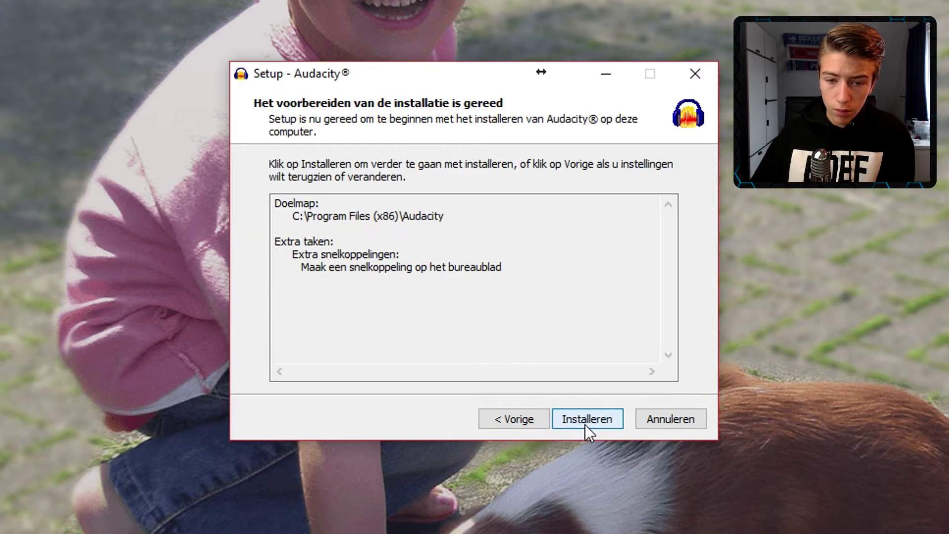
pyautogui.click(586, 420)
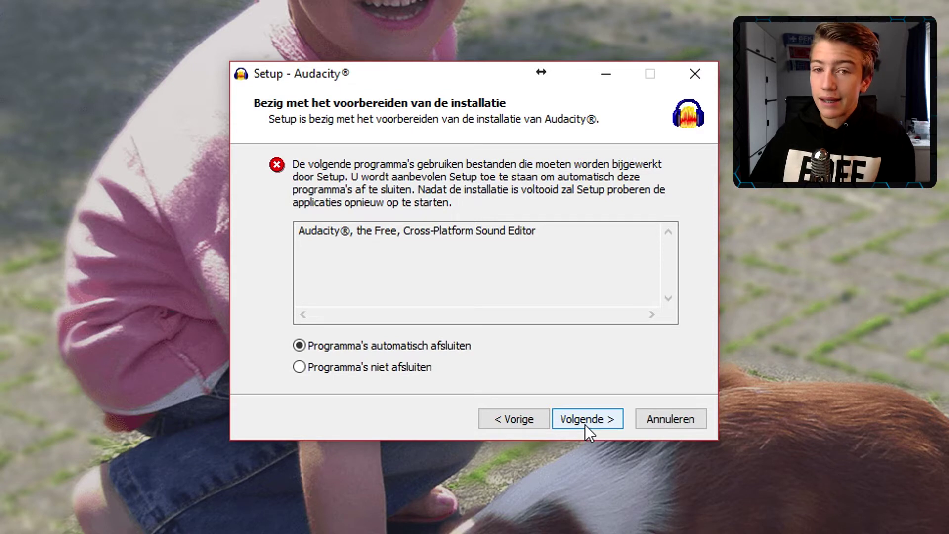
pyautogui.click(669, 418)
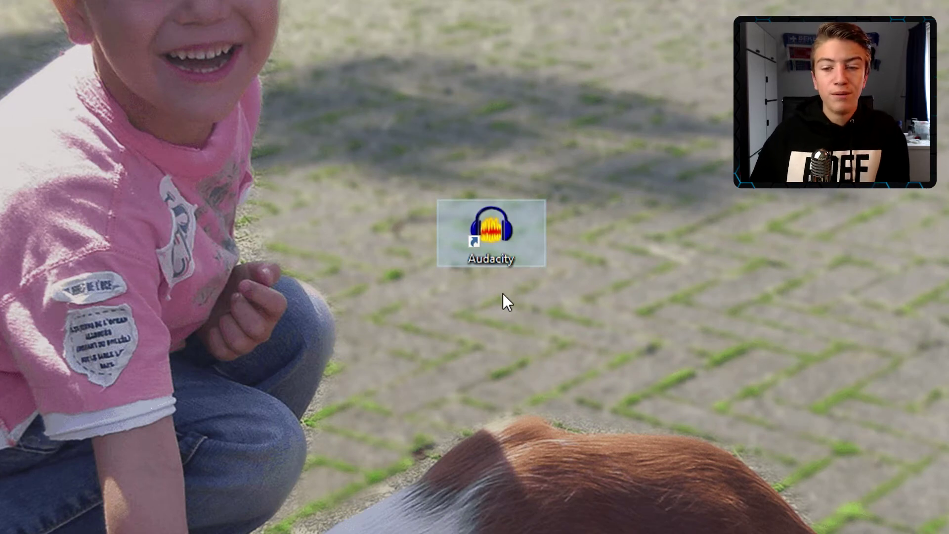
# Step: Open Audacity from its desktop shortcut and record a stereo microphone track of about 1 minute 38 seconds
pyautogui.doubleClick(473, 245)
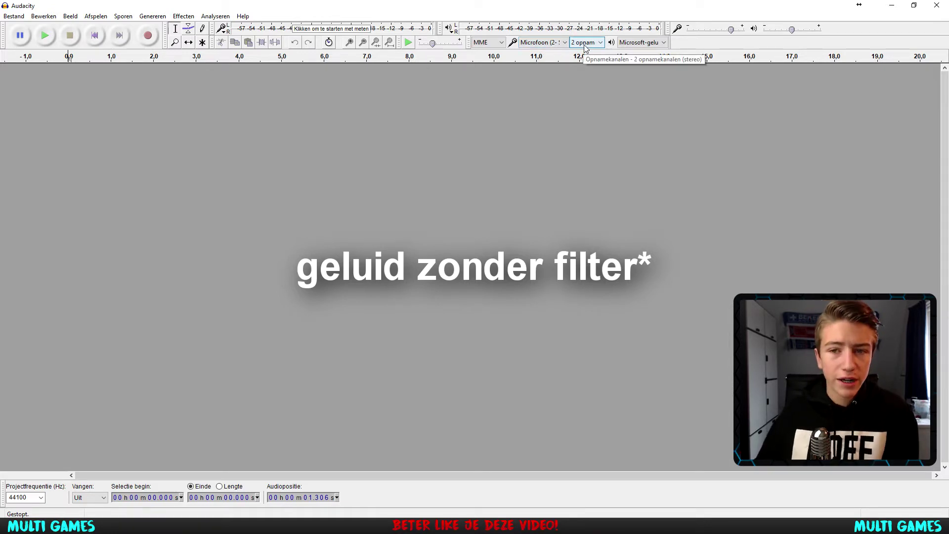
pyautogui.click(148, 36)
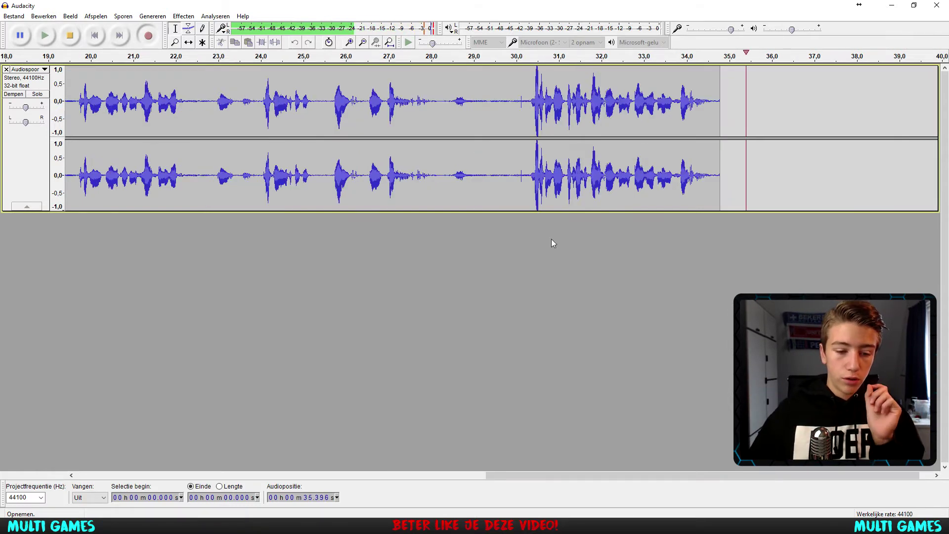
pyautogui.hotkey('alt', 'Tab')
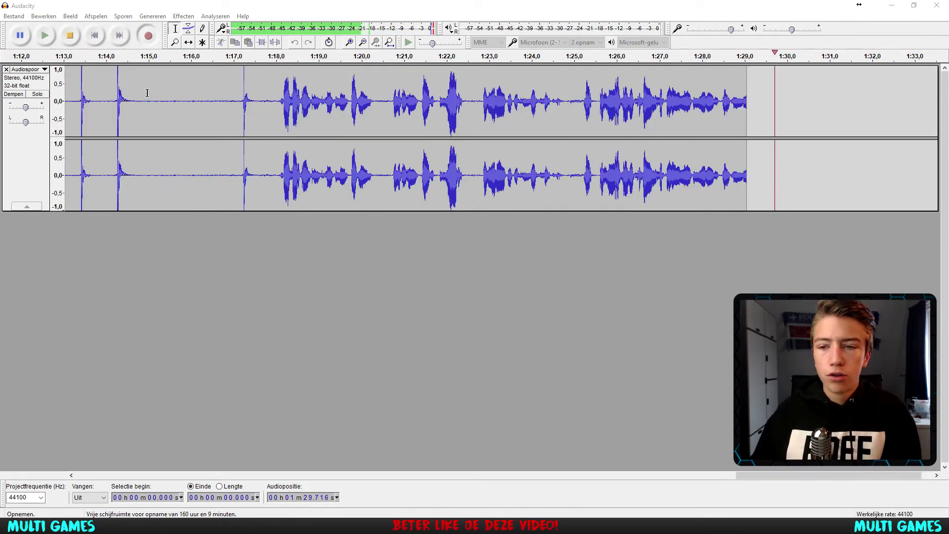
pyautogui.click(73, 37)
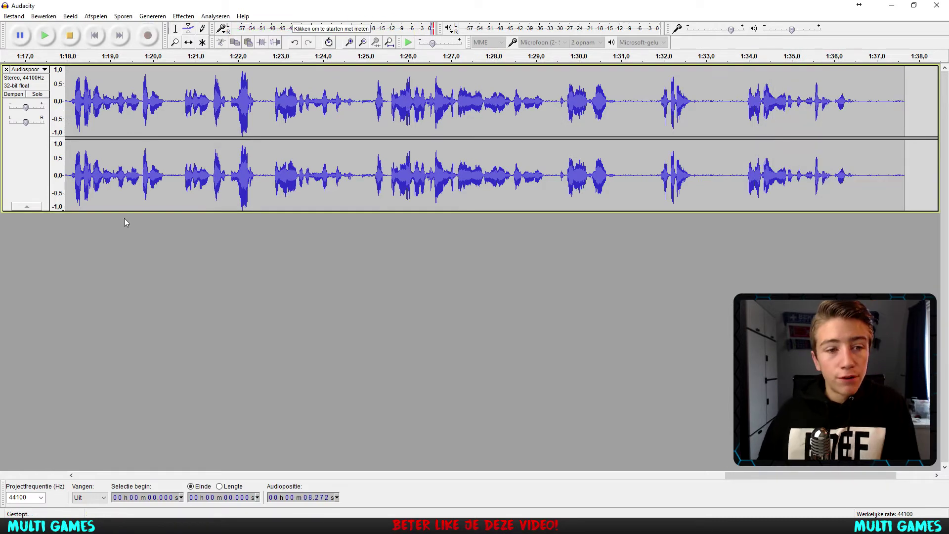
# Step: Save the project as "audio vers" in the "#10 HOE KRIJG JE EEN MOOIE STEM MET" video folder
pyautogui.click(16, 18)
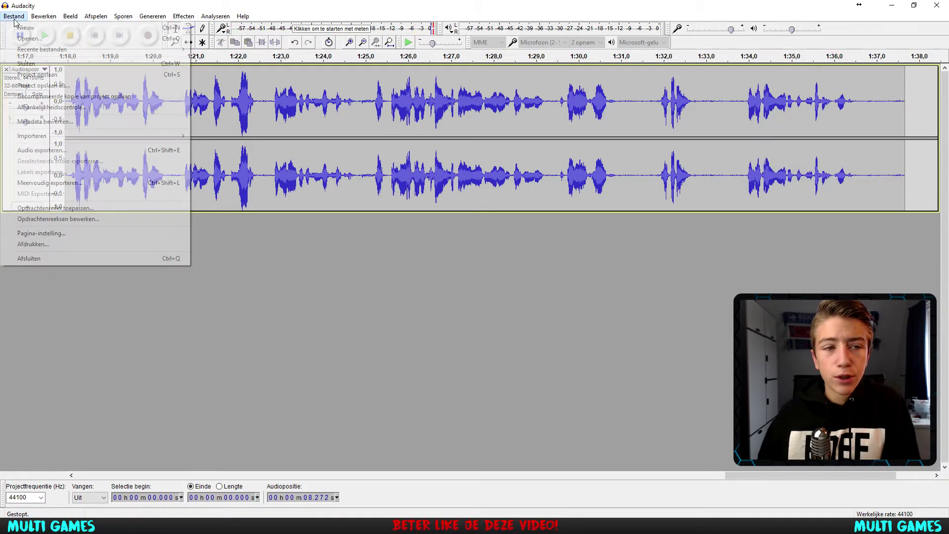
pyautogui.click(54, 88)
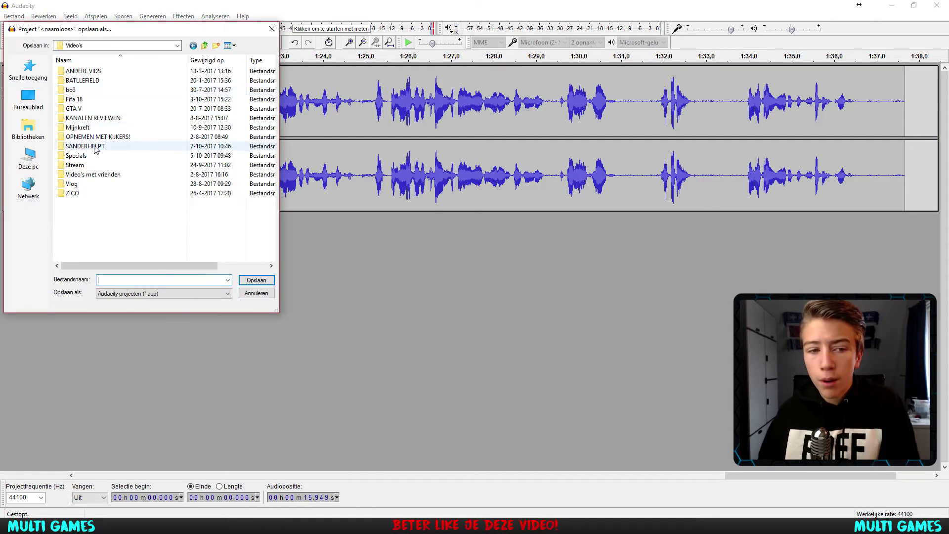
pyautogui.doubleClick(95, 148)
pyautogui.doubleClick(189, 86)
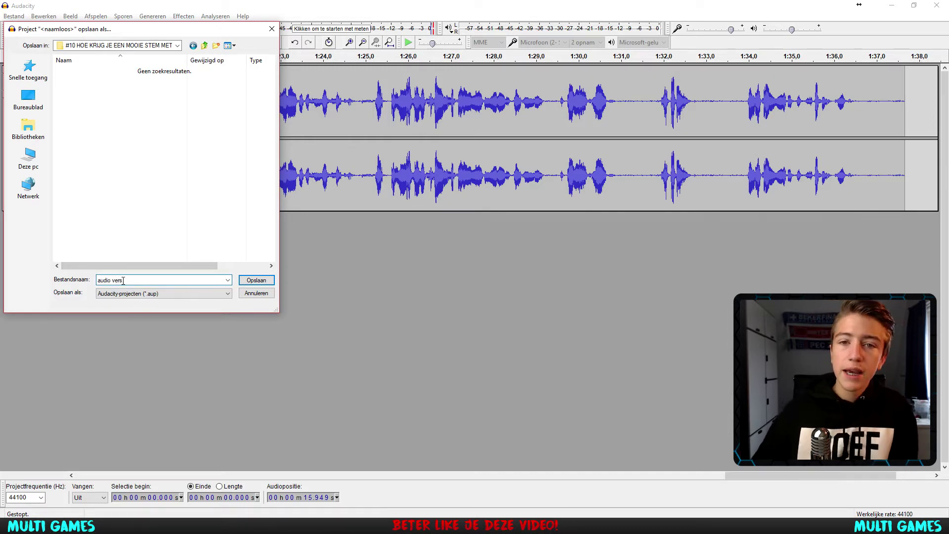
pyautogui.press('Tab')
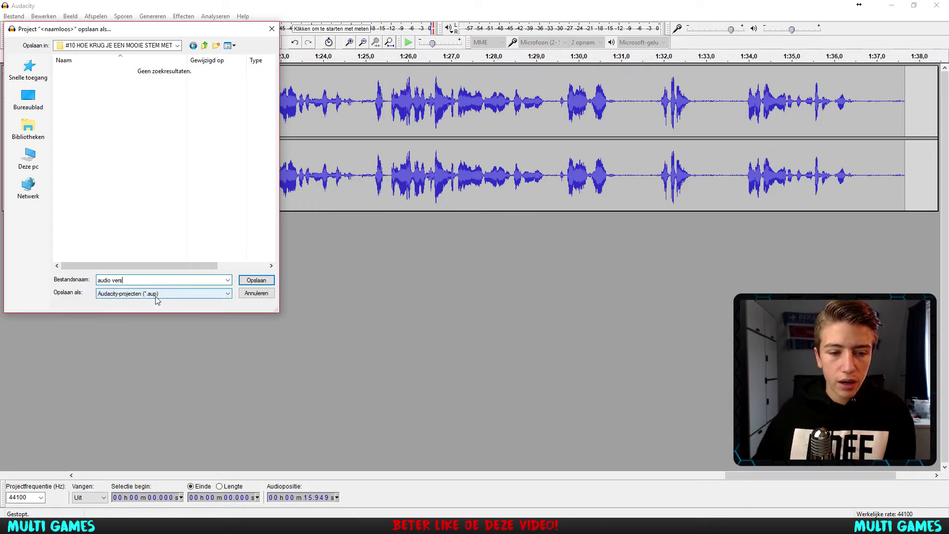
pyautogui.click(247, 281)
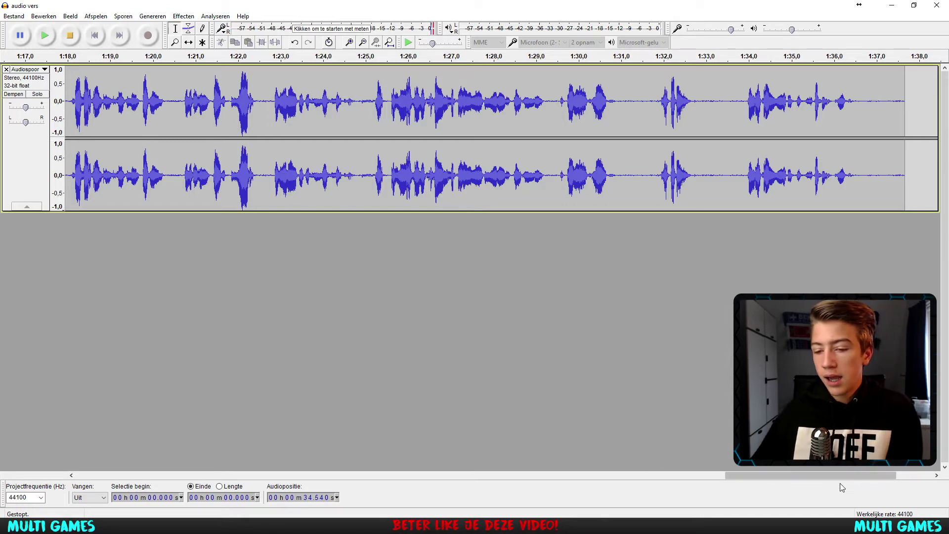
# Step: Examine the sharp spikes in the recording between about 1:11.5 and 1:17.5, highlighting that range and checking individual peaks
pyautogui.moveTo(823, 475); pyautogui.dragTo(728, 476)
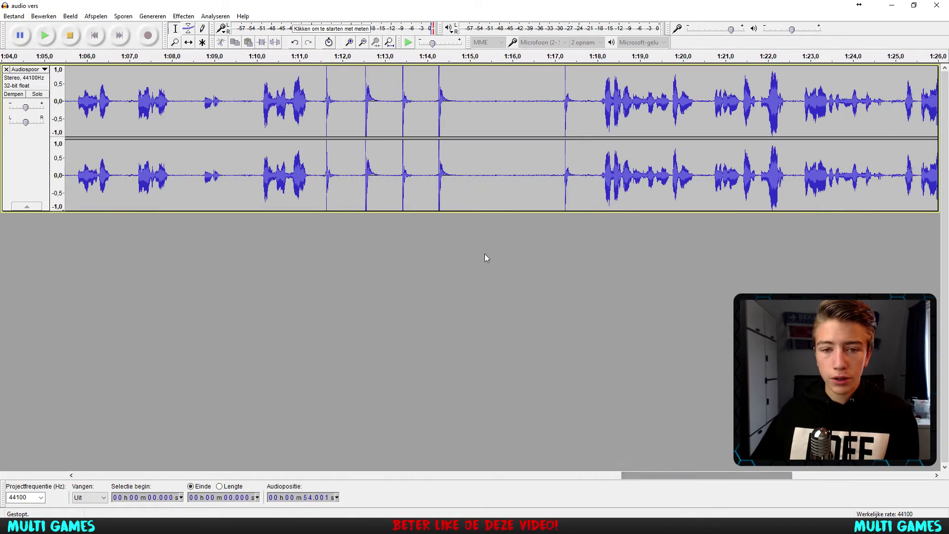
pyautogui.moveTo(320, 119); pyautogui.dragTo(577, 118)
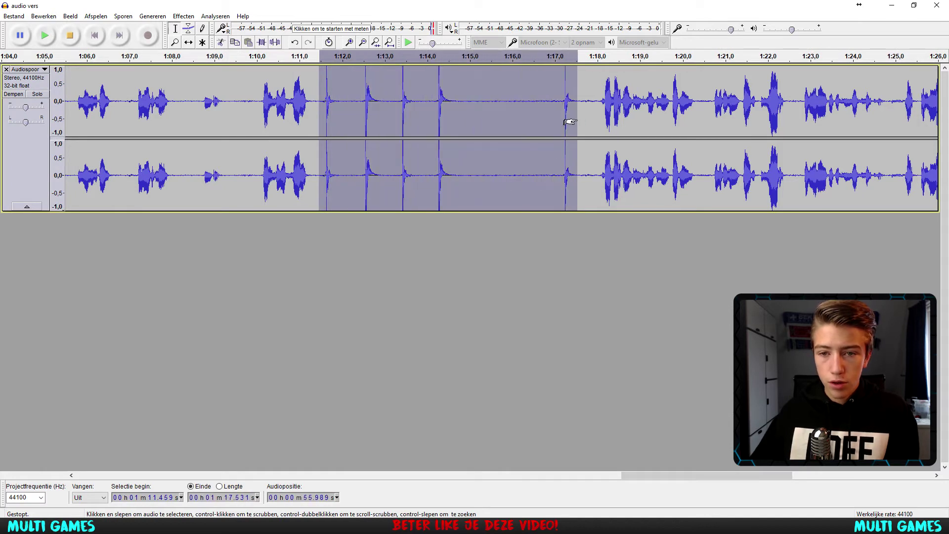
pyautogui.click(367, 101)
pyautogui.moveTo(326, 102); pyautogui.dragTo(336, 101)
pyautogui.click(372, 101)
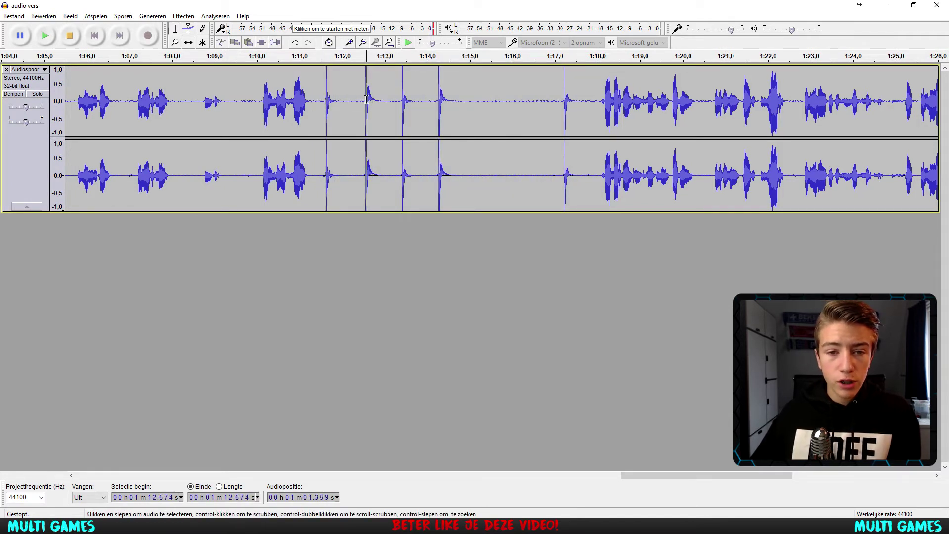
pyautogui.click(438, 101)
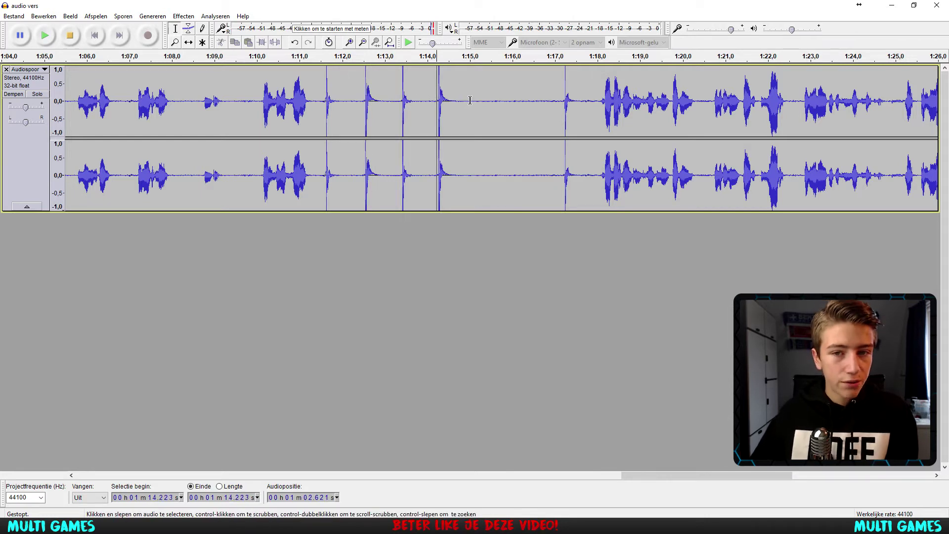
# Step: Capture a noise profile for Noise Reduction from the silent stretch between about 1:14.9 and 1:17.0
pyautogui.moveTo(465, 108); pyautogui.dragTo(552, 109)
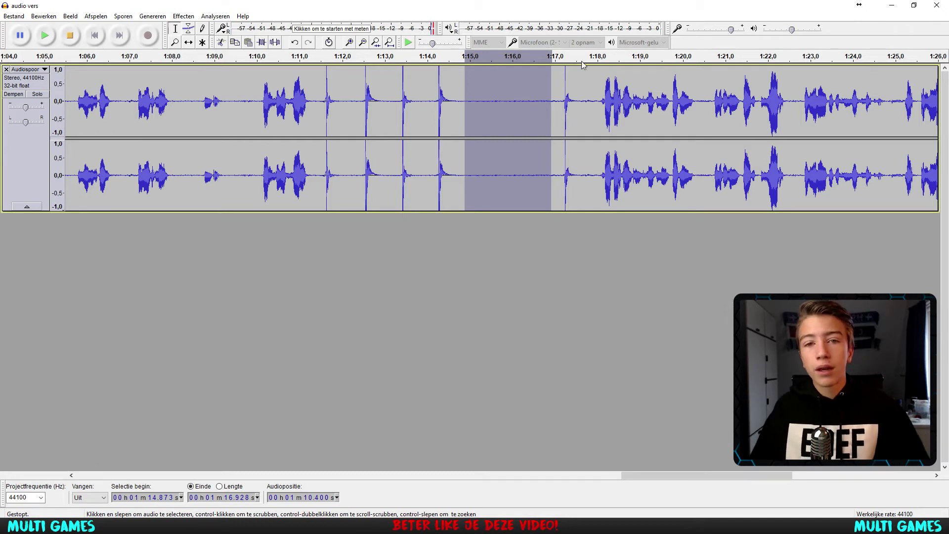
pyautogui.click(184, 16)
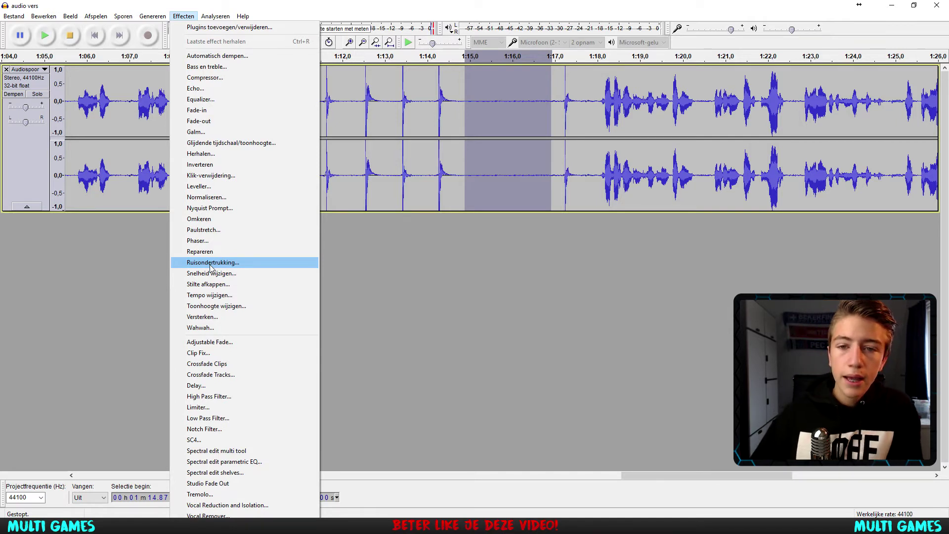
pyautogui.click(487, 124)
pyautogui.moveTo(465, 122); pyautogui.dragTo(553, 118)
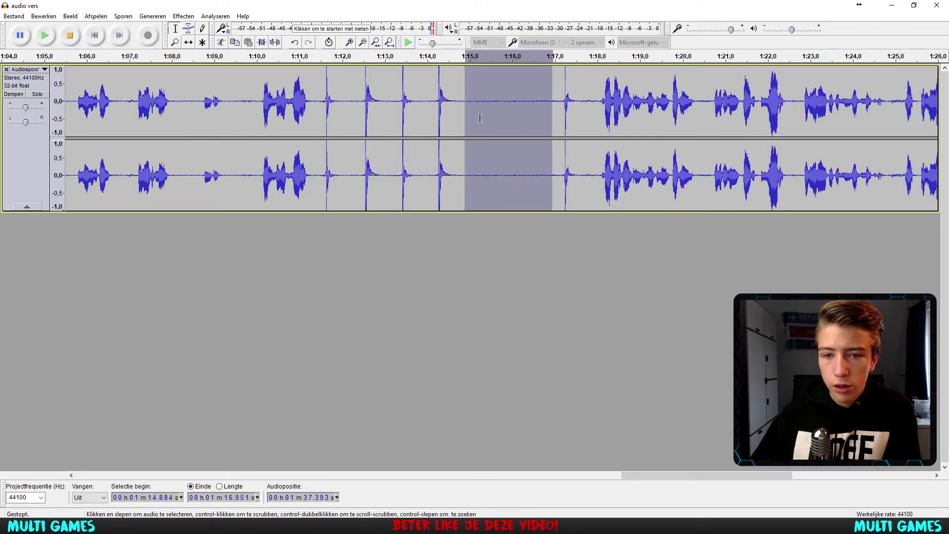
pyautogui.click(183, 16)
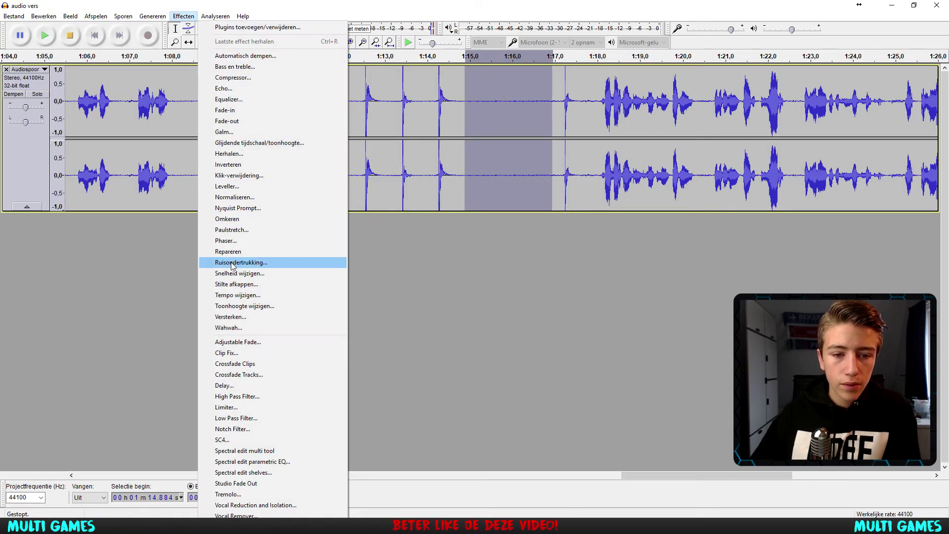
pyautogui.click(233, 264)
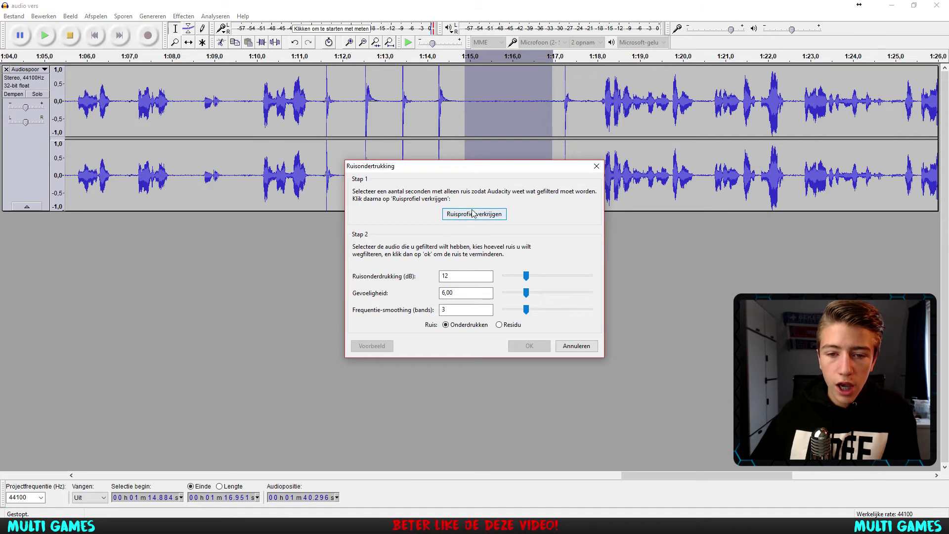
pyautogui.click(469, 214)
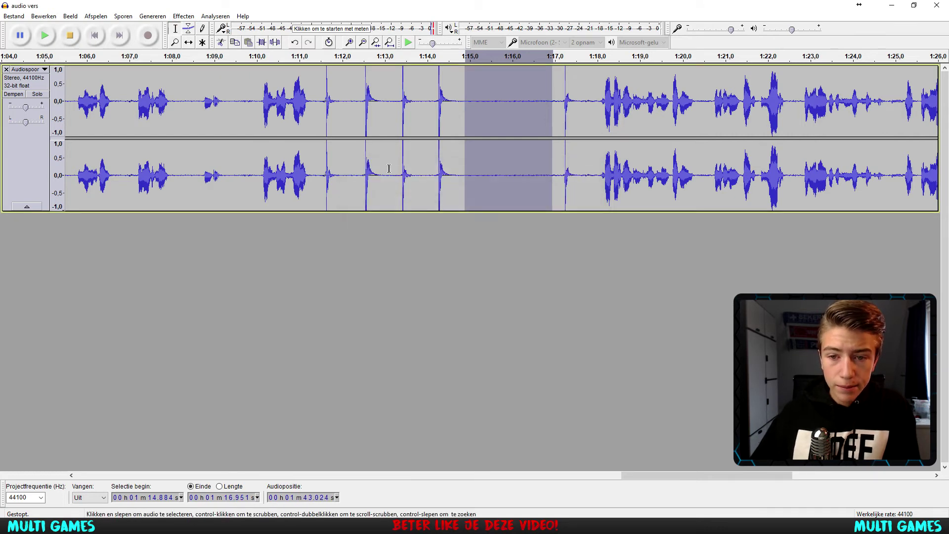
# Step: Apply Noise Reduction to the entire recording by repeating the effect with its current settings
pyautogui.click(345, 122)
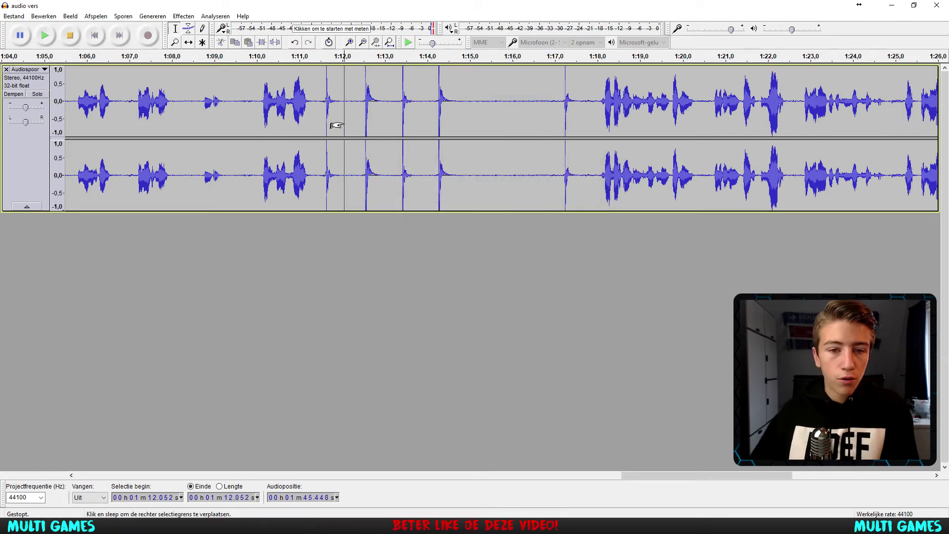
pyautogui.hotkey('ctrl', 'a')
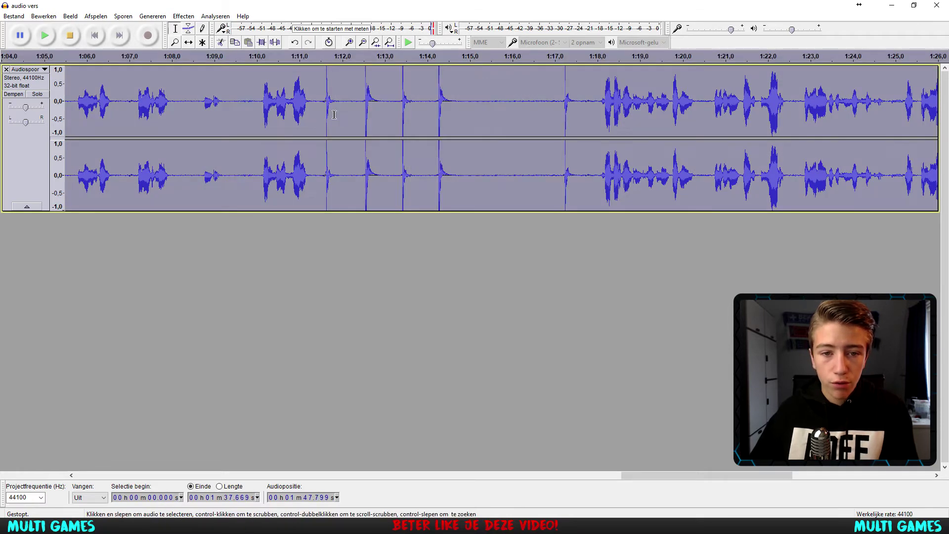
pyautogui.click(184, 16)
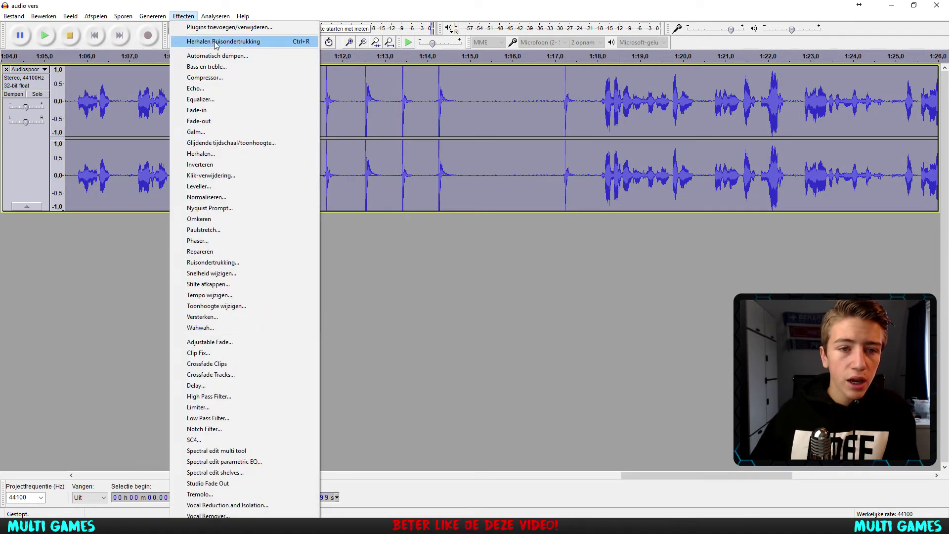
pyautogui.click(222, 41)
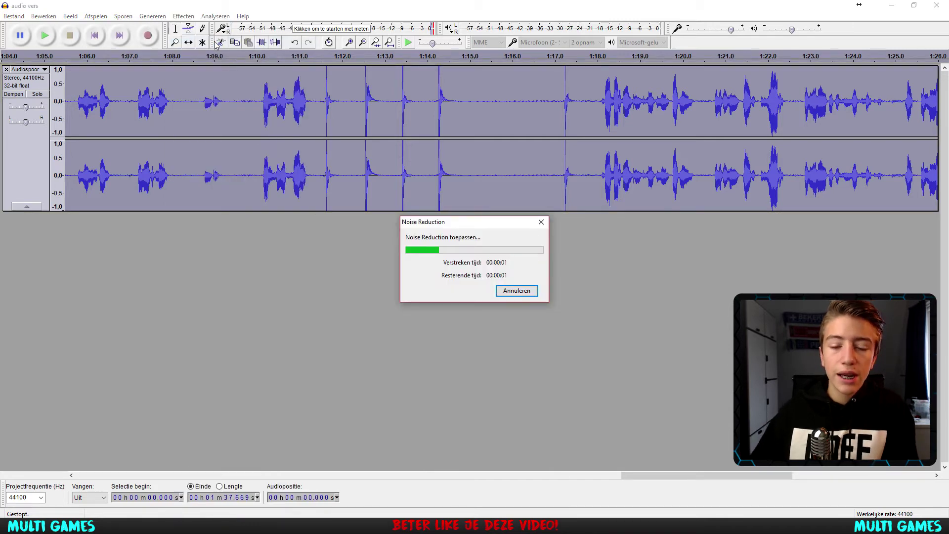
# Step: Examine the noise-reduced quiet stretches between about 1:07.8 and 1:11.8 and between about 1:14.8 and 1:16.1
pyautogui.click(459, 102)
pyautogui.moveTo(165, 102); pyautogui.dragTo(336, 105)
pyautogui.moveTo(460, 99); pyautogui.dragTo(518, 128)
pyautogui.click(483, 94)
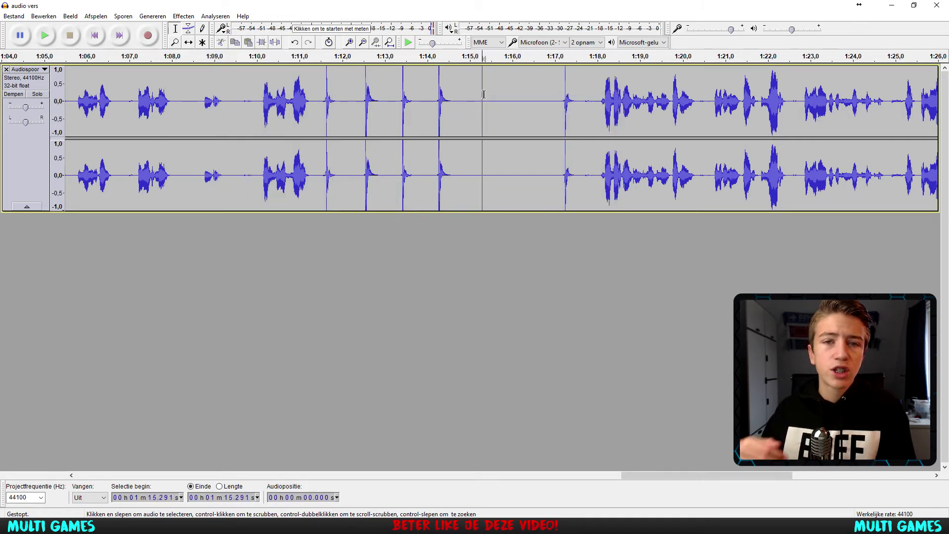
# Step: Apply the Compressor to the entire recording with threshold -18 dB, noise floor -40 dB, ratio 2:1, attack 0.20 s and release 1.0 s
pyautogui.click(187, 17)
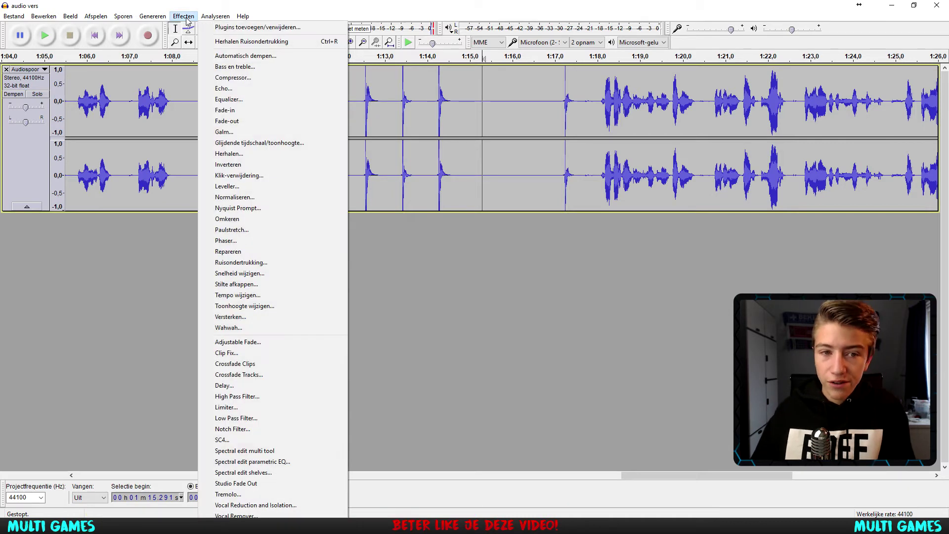
pyautogui.click(229, 78)
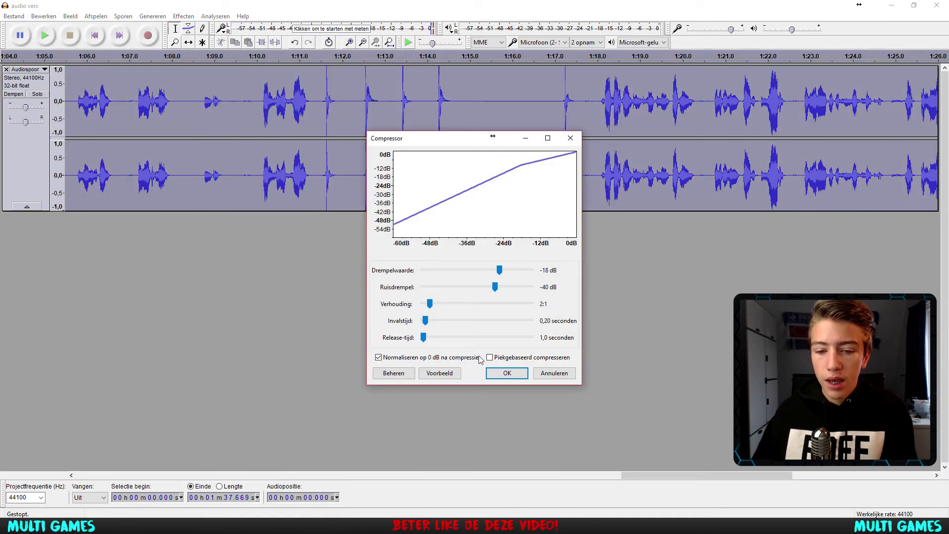
pyautogui.click(513, 379)
# Step: Apply the Equalizer to the entire recording with the Bass Boost curve
pyautogui.click(183, 16)
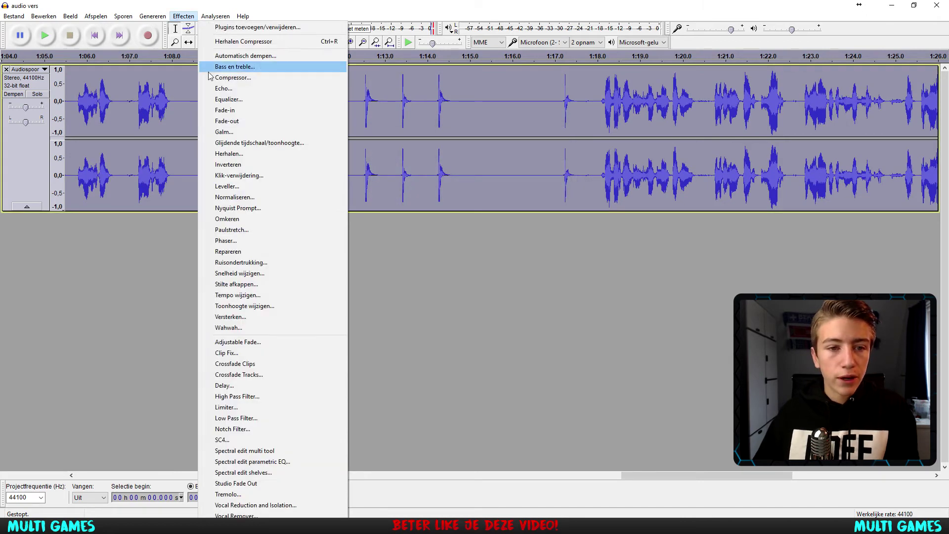
pyautogui.click(218, 98)
pyautogui.click(360, 376)
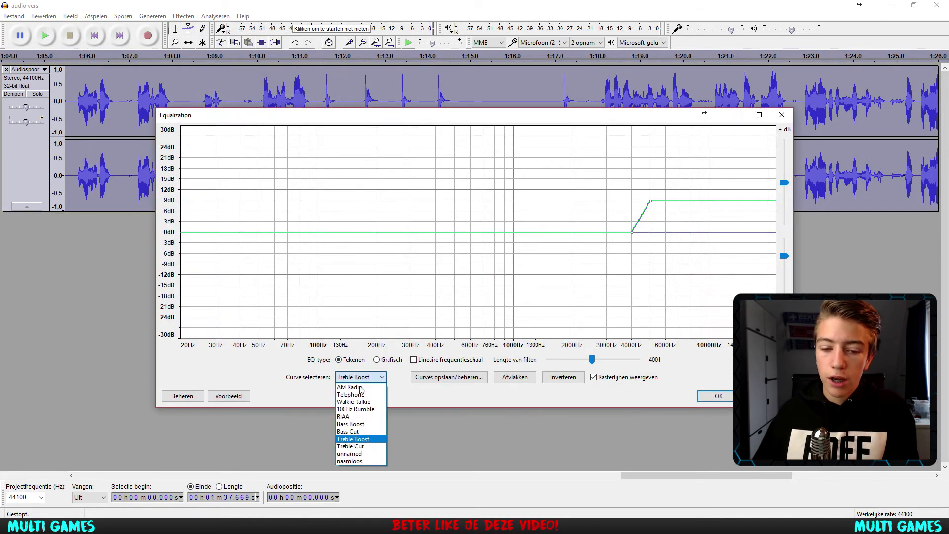
pyautogui.click(368, 425)
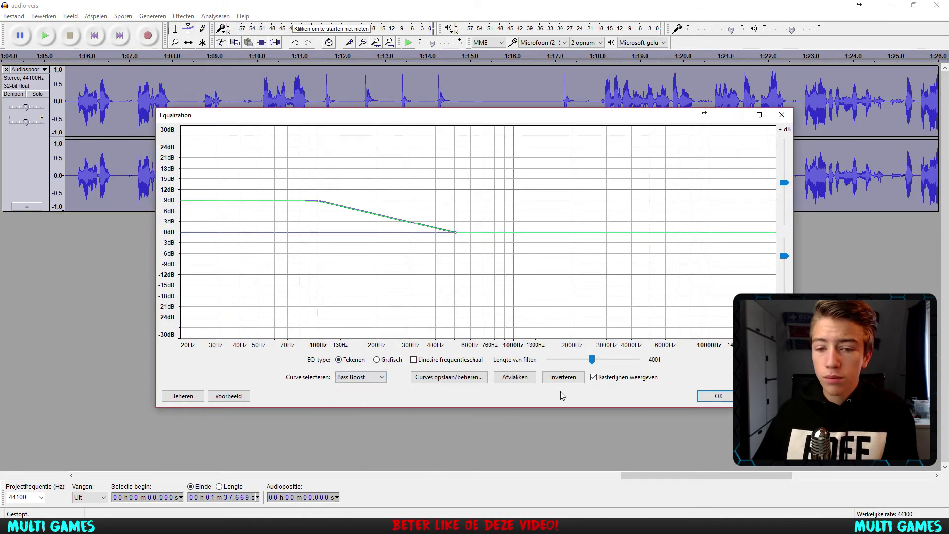
pyautogui.click(729, 402)
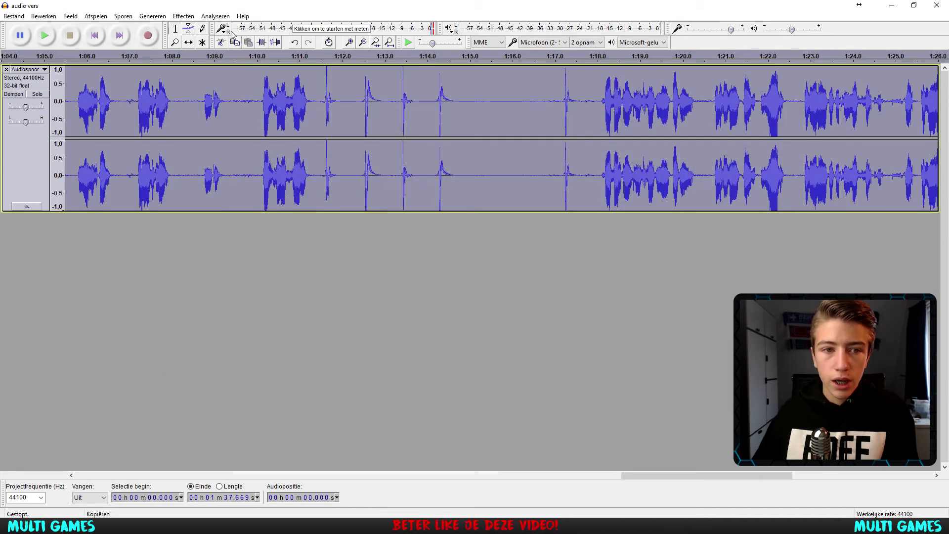
# Step: Apply the Equalizer again to the entire recording, using the Treble Boost curve
pyautogui.click(183, 15)
pyautogui.click(221, 101)
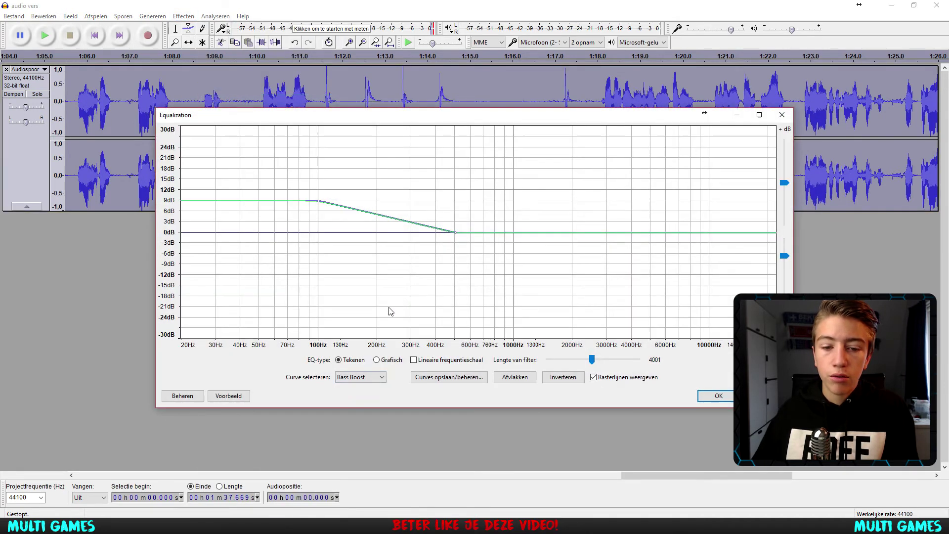
pyautogui.click(368, 379)
pyautogui.click(371, 442)
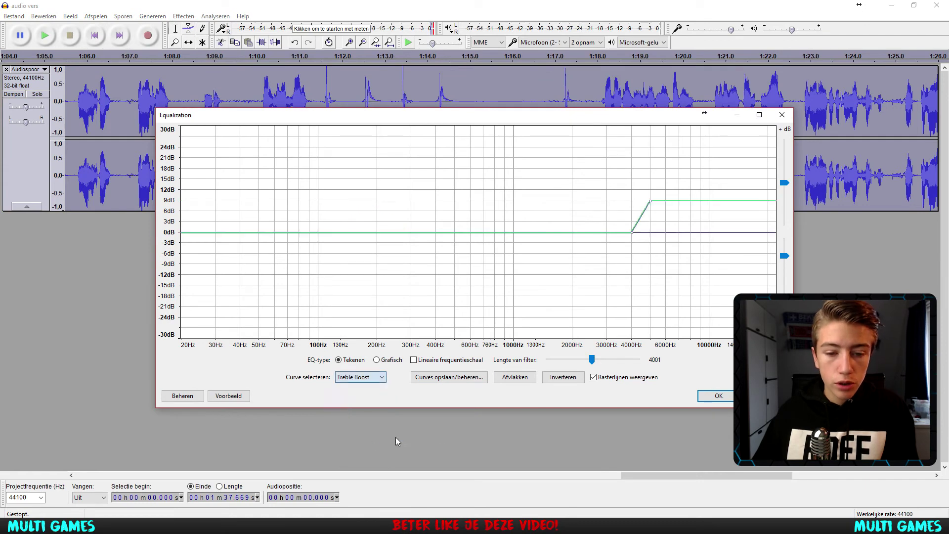
pyautogui.click(715, 399)
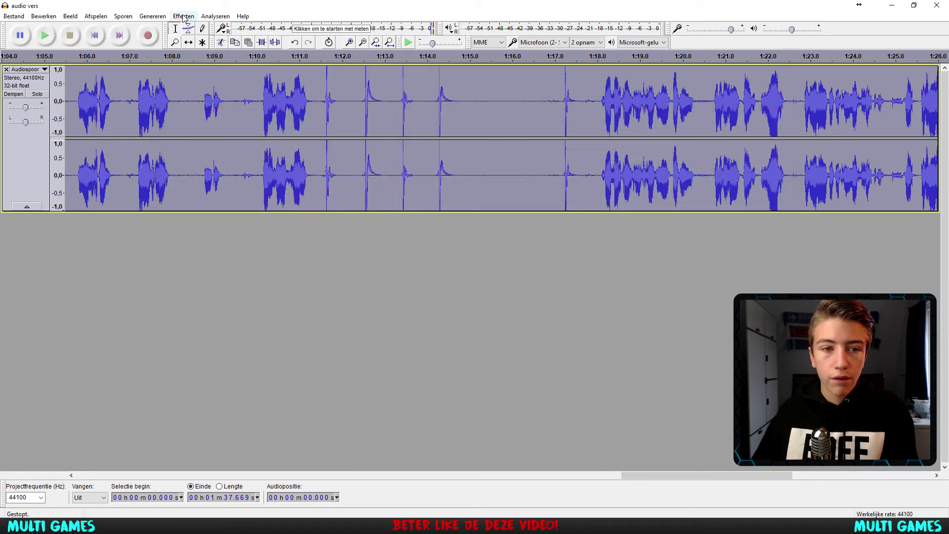
# Step: Apply a Hard Limit Limiter to the whole recording, limiting to -4 dB with a 10 ms hold and no make-up gain
pyautogui.click(184, 18)
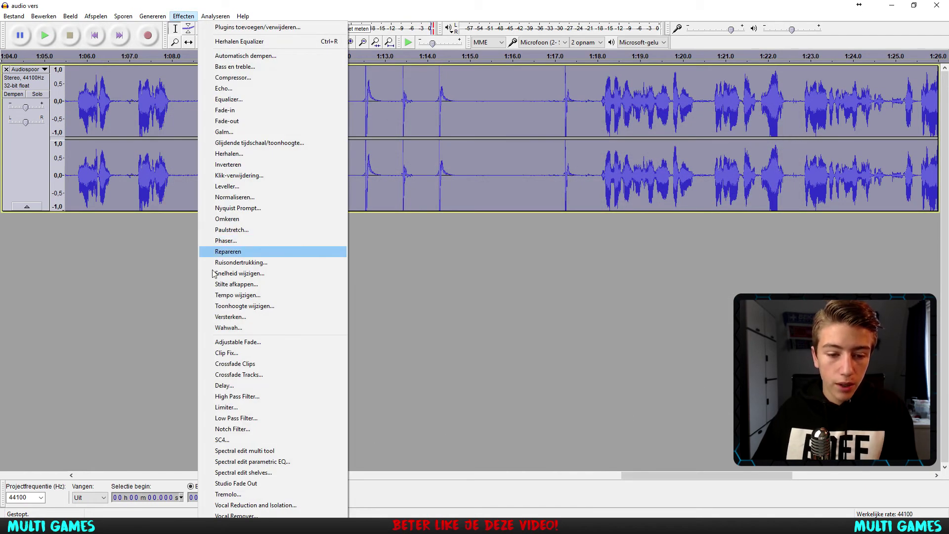
pyautogui.click(219, 407)
pyautogui.click(487, 208)
pyautogui.click(474, 217)
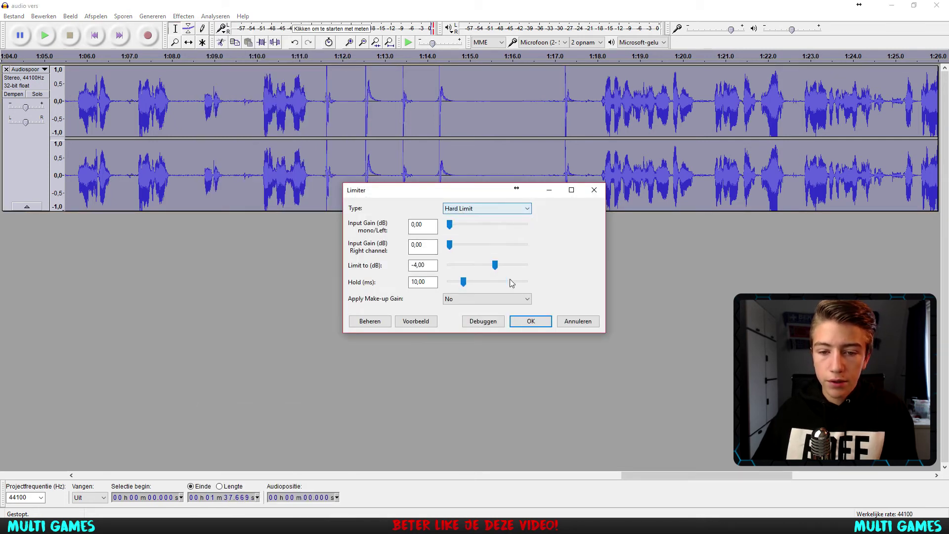
pyautogui.click(530, 321)
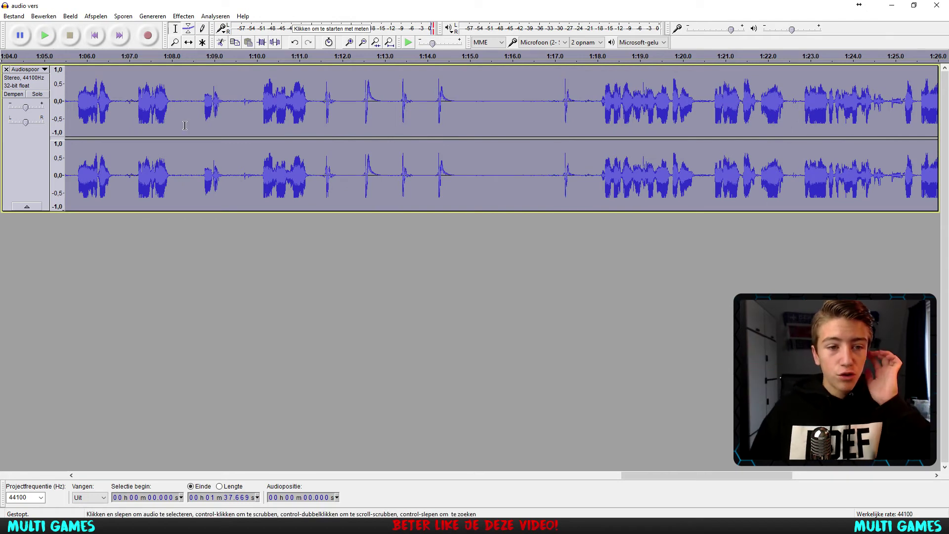
# Step: Play back the processed voice from about 1:07.5 to hear the effect of the edits
pyautogui.click(151, 126)
pyautogui.press('space')
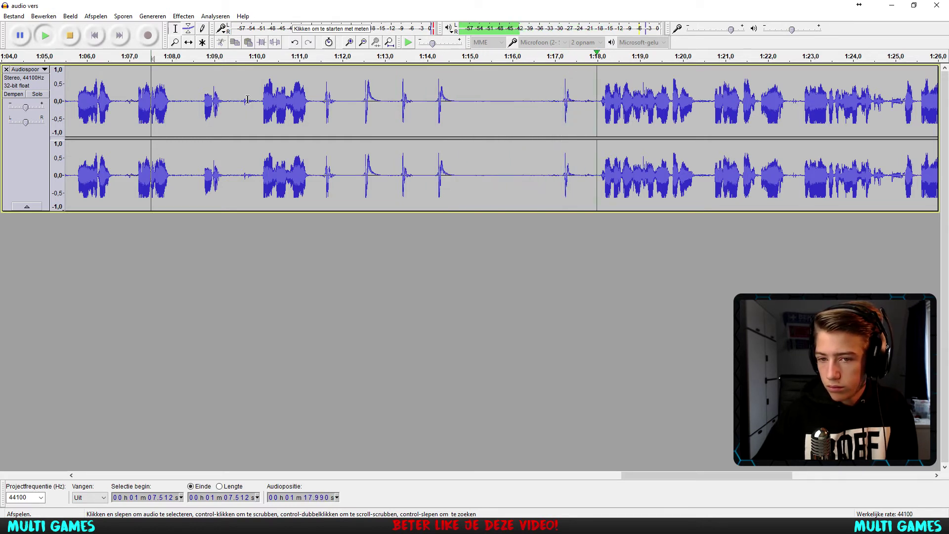
pyautogui.press('space')
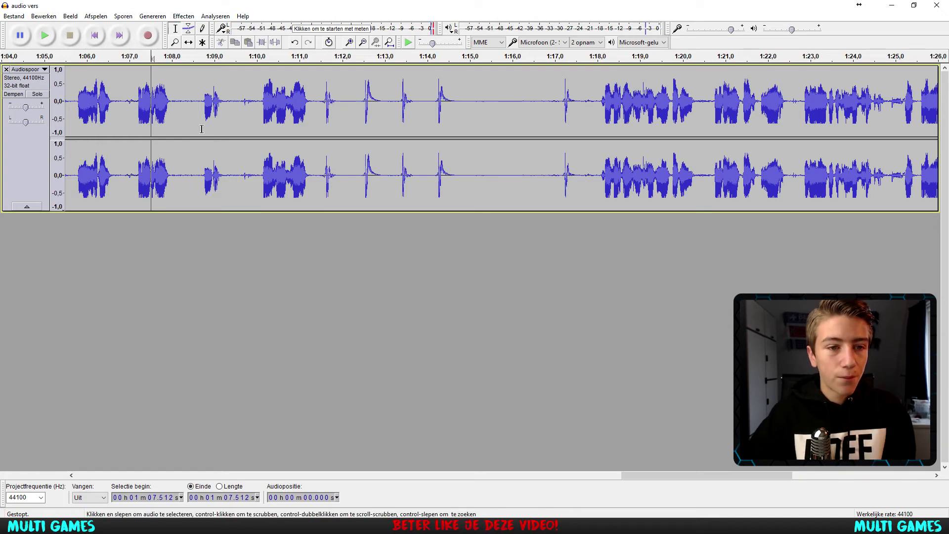
# Step: Save the edited project under the new name "audio" in the "#10 HOE KRIJG JE EEN MOOIE STEM MET" folder
pyautogui.moveTo(643, 479); pyautogui.dragTo(104, 443)
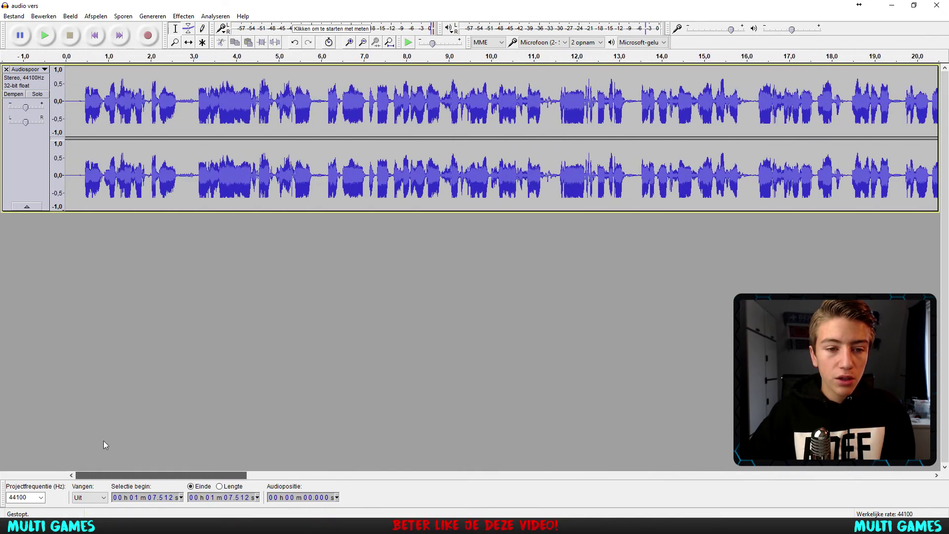
pyautogui.click(13, 17)
pyautogui.click(35, 83)
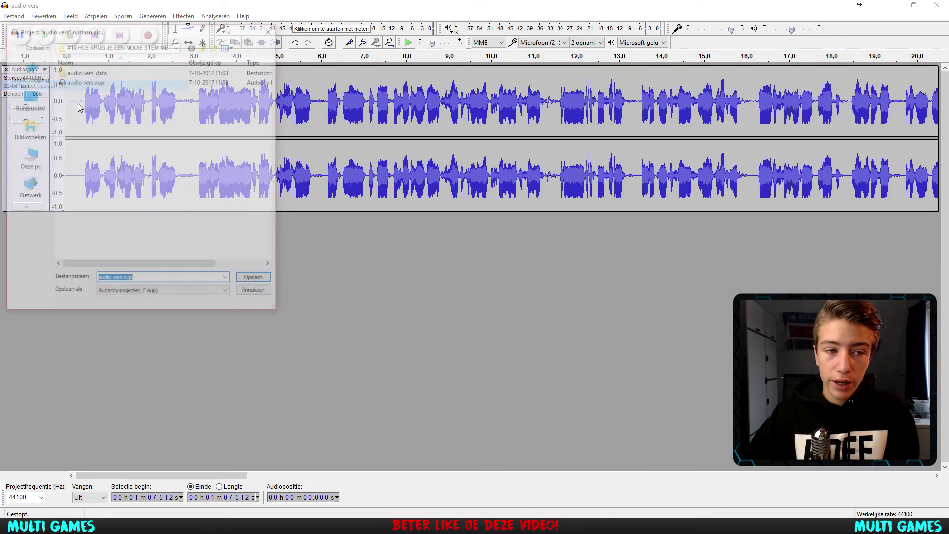
pyautogui.write('audio')
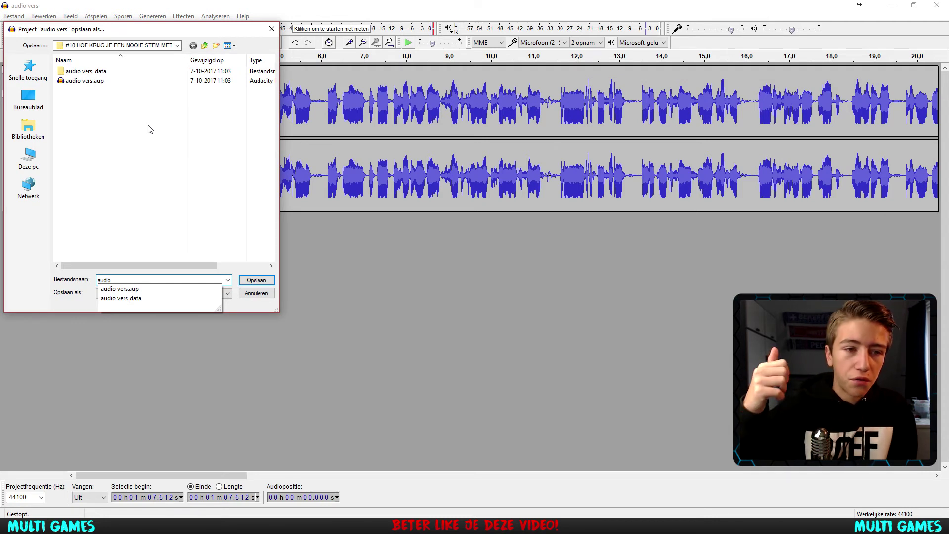
pyautogui.press('Return')
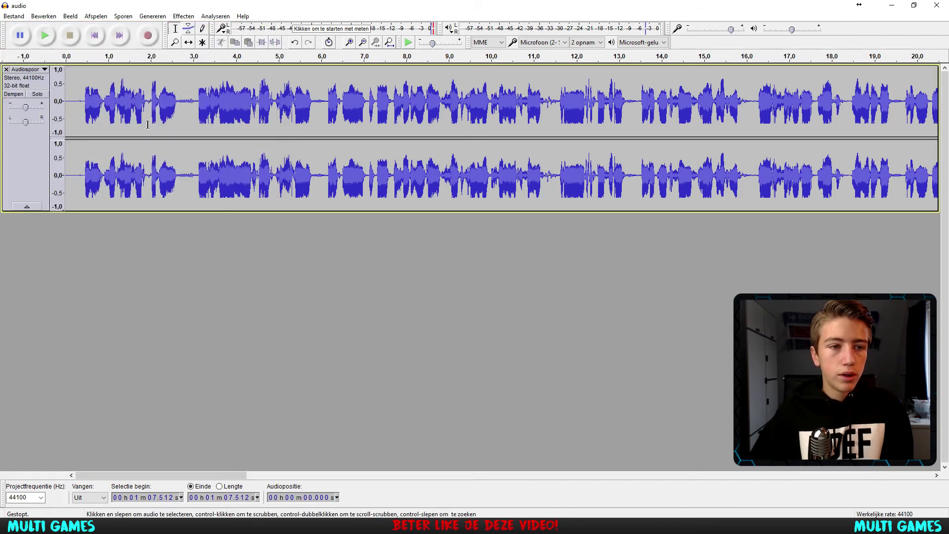
# Step: Start an audio export and set its destination to the "#10 HOE KRIJG JE EEN MOOIE STEM MET" folder
pyautogui.click(15, 17)
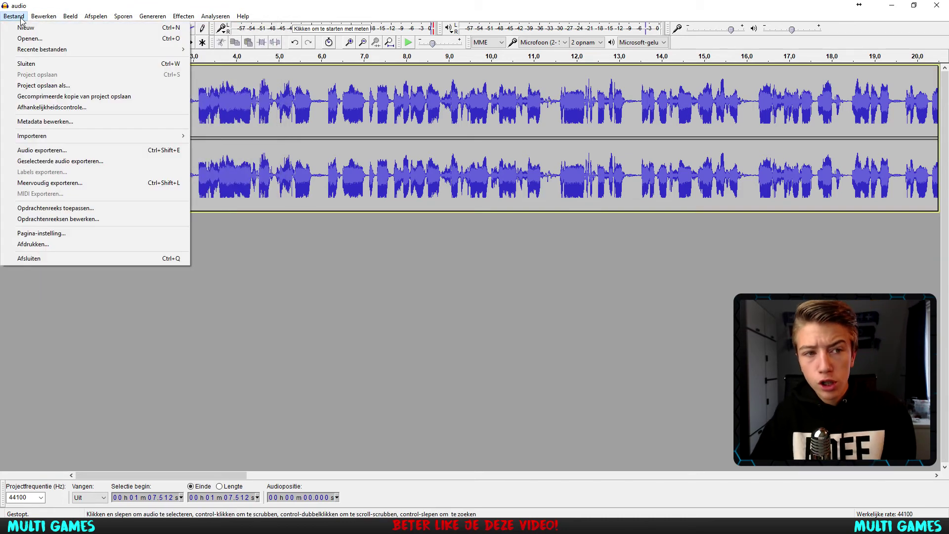
pyautogui.click(56, 150)
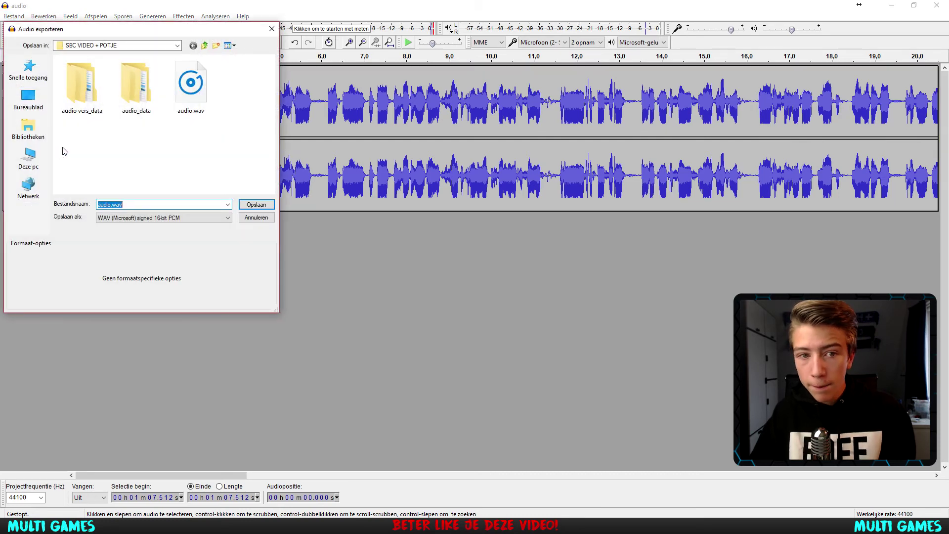
pyautogui.click(203, 46)
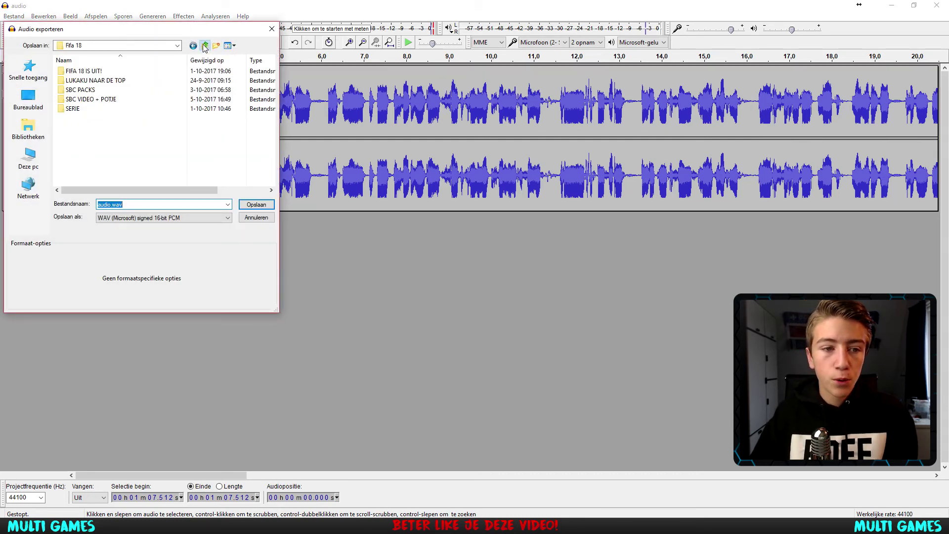
pyautogui.click(204, 46)
pyautogui.doubleClick(197, 149)
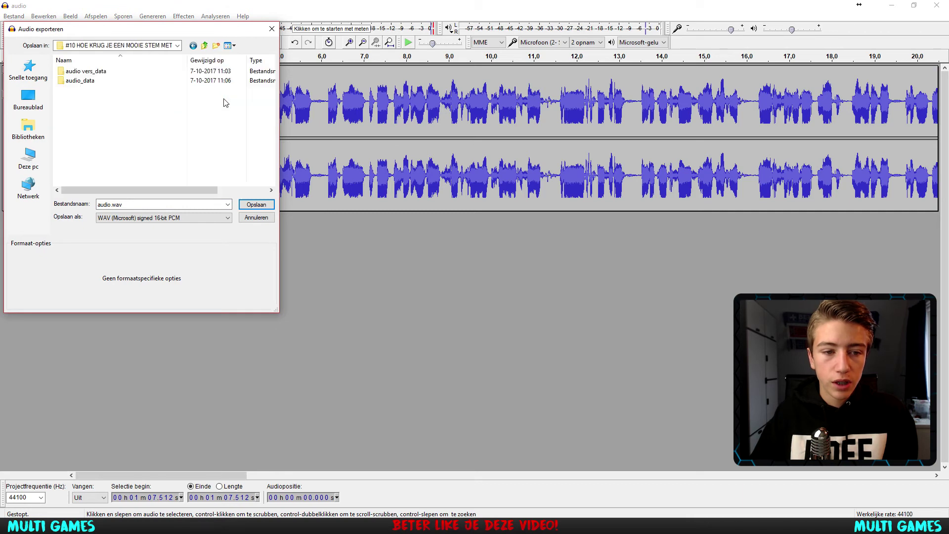
# Step: Export the recording as audio.wav in WAV (Microsoft) signed 16-bit PCM format, leaving all metadata fields empty
pyautogui.click(123, 221)
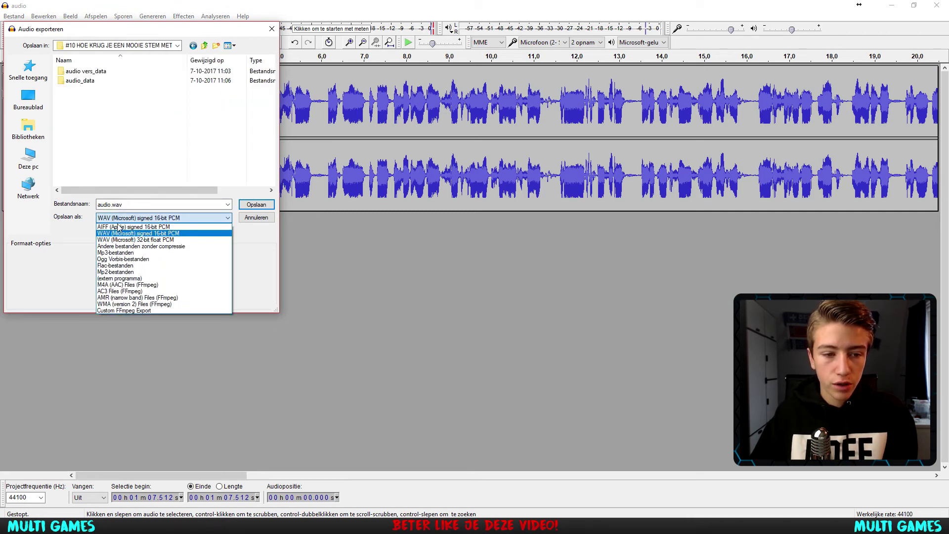
pyautogui.click(139, 233)
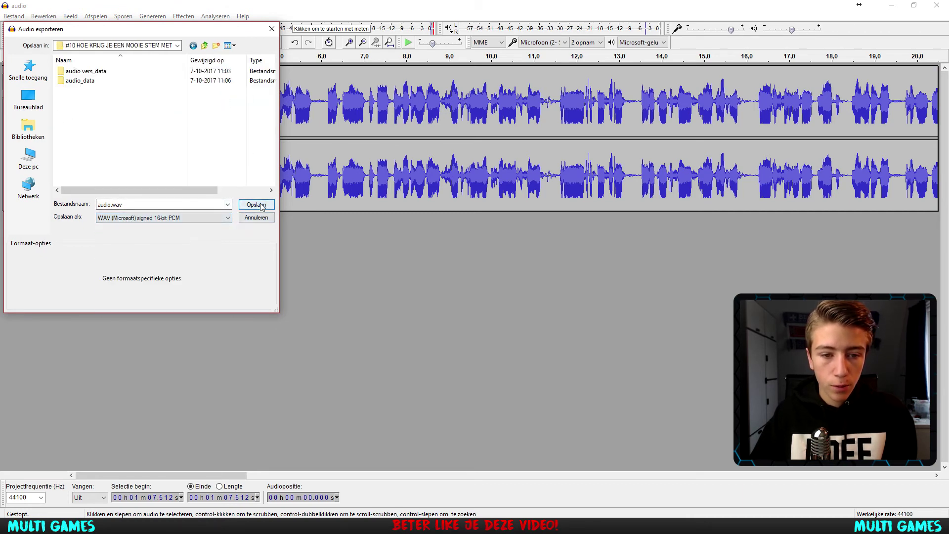
pyautogui.click(256, 205)
pyautogui.moveTo(425, 75); pyautogui.dragTo(407, 73)
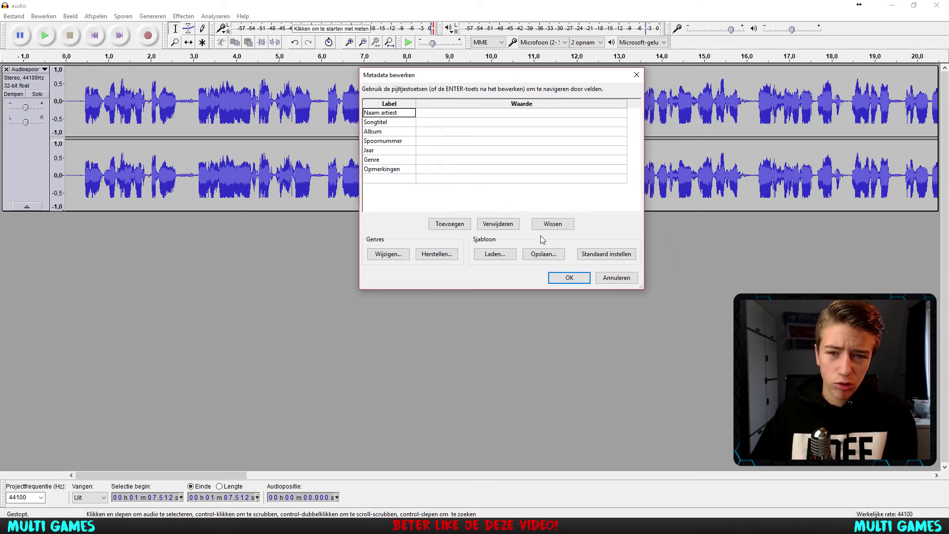
pyautogui.click(568, 279)
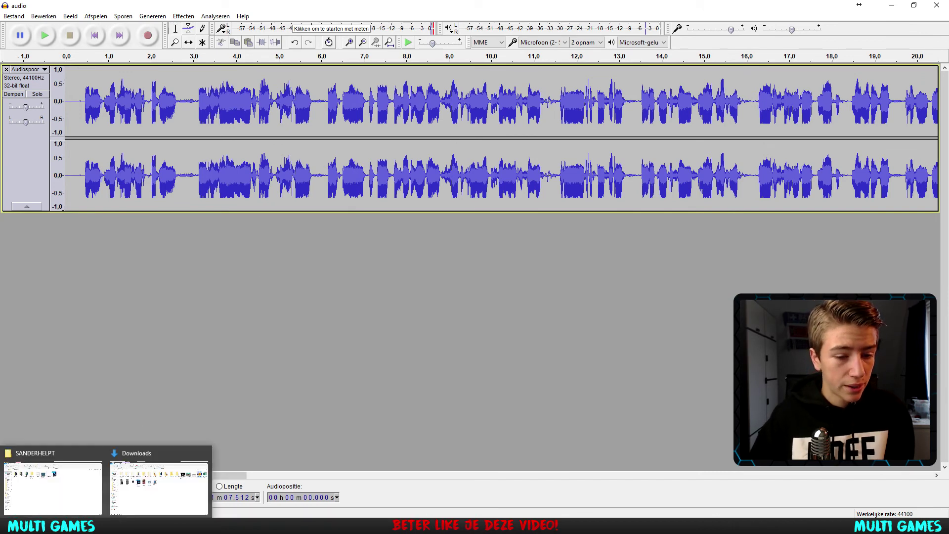
# Step: Switch to the Downloads window in File Explorer and play the exported audio file in Groove Muziek
pyautogui.click(158, 487)
pyautogui.click(108, 150)
pyautogui.doubleClick(108, 149)
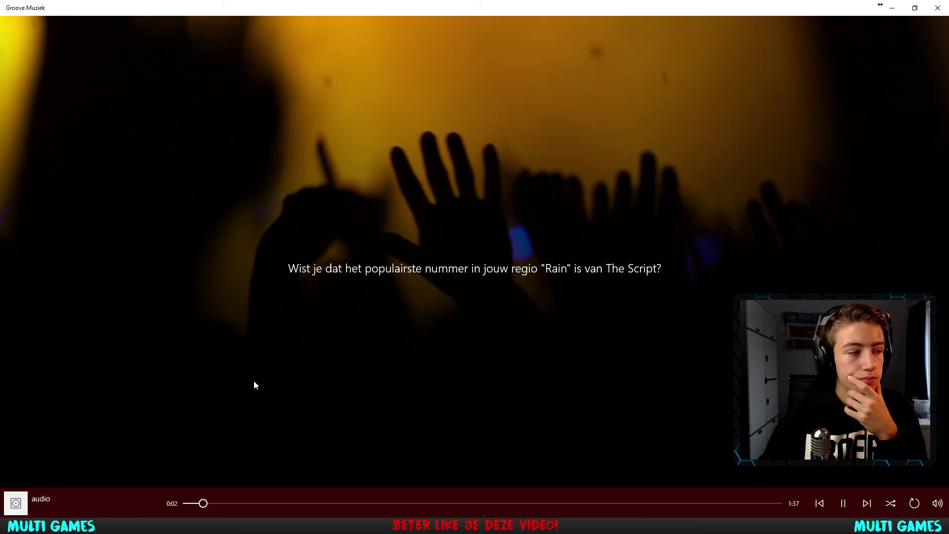